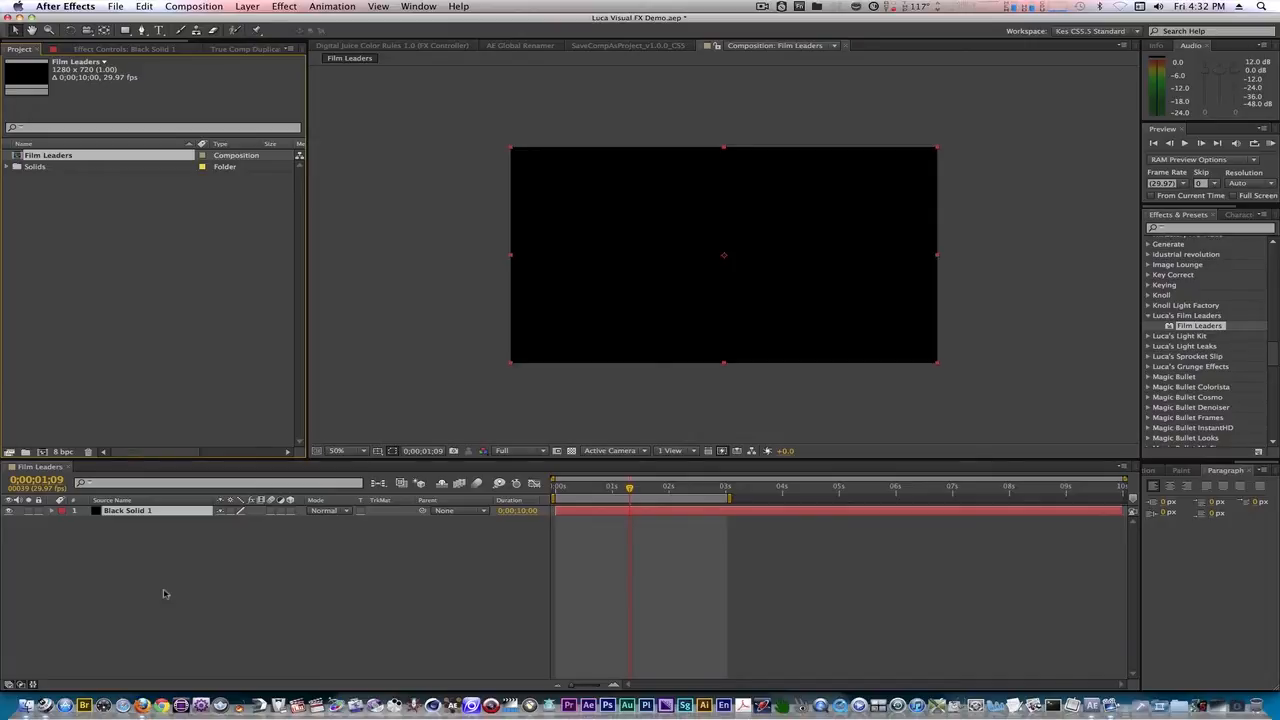
# Step: Apply the Film Leaders effect to the black solid and browse its built-in presets
pyautogui.doubleClick(1198, 326)
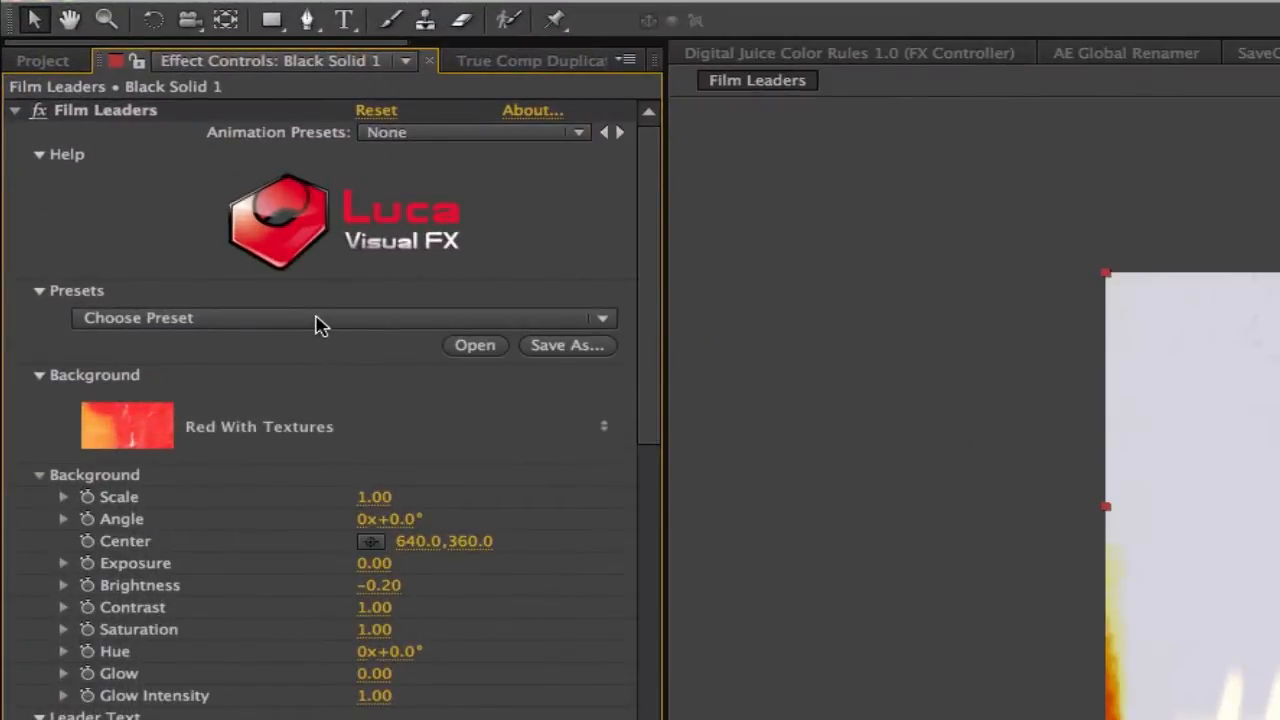
pyautogui.click(316, 318)
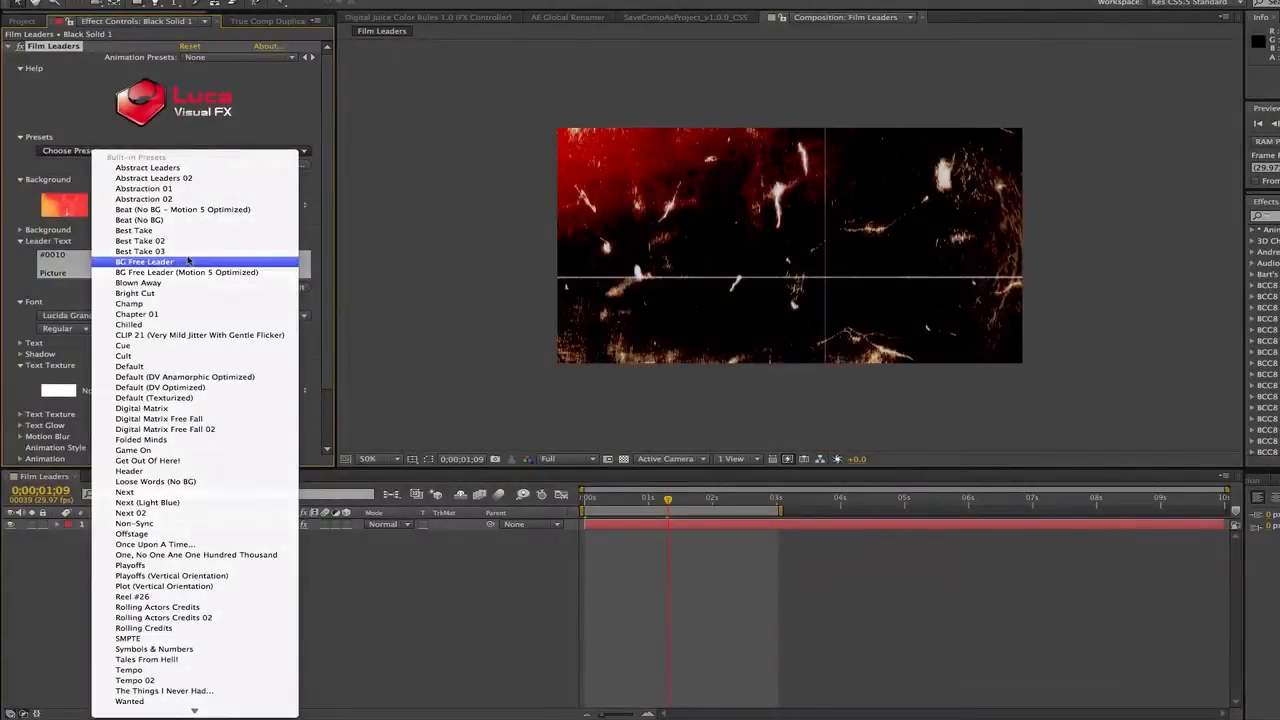
pyautogui.scroll(-2, 180, 650)
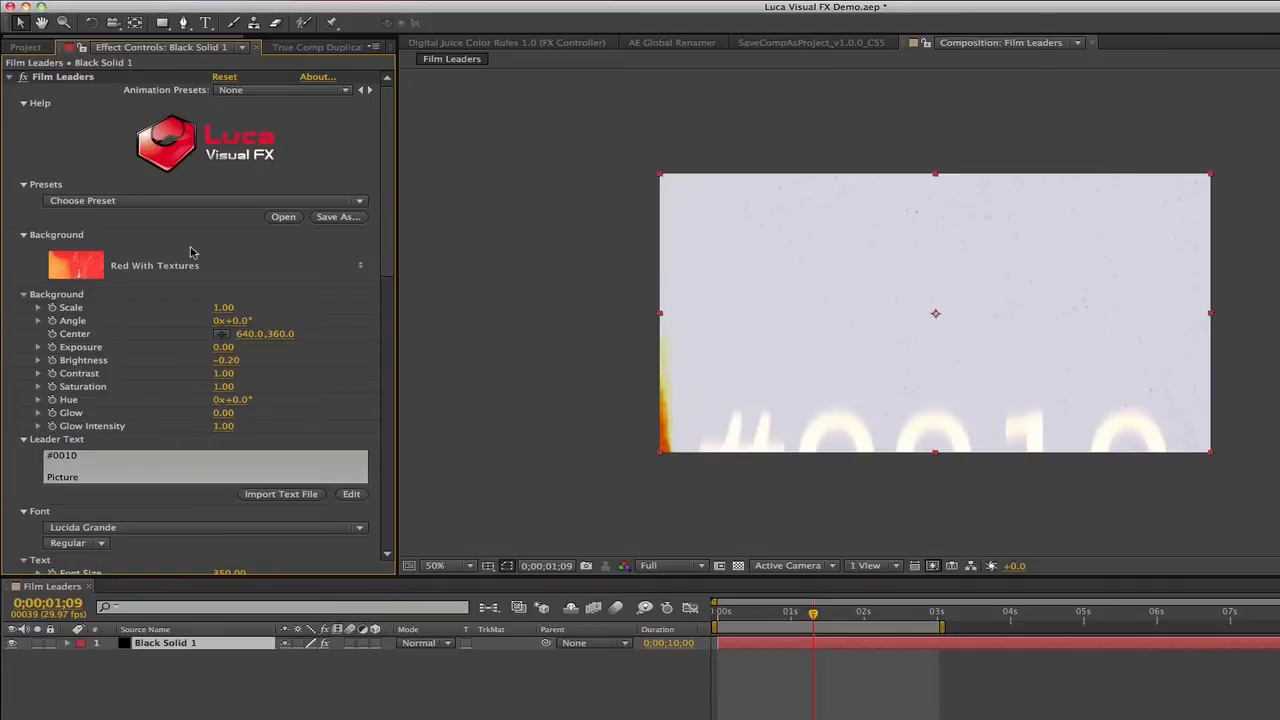
# Step: Set the background to Blue With Text, Lights and Textures, scale 1.40, angle 0.5°, exposure 0.35, contrast 1.70, saturation 0.80, hue 45° and glow 3.00
pyautogui.click(191, 266)
pyautogui.click(200, 290)
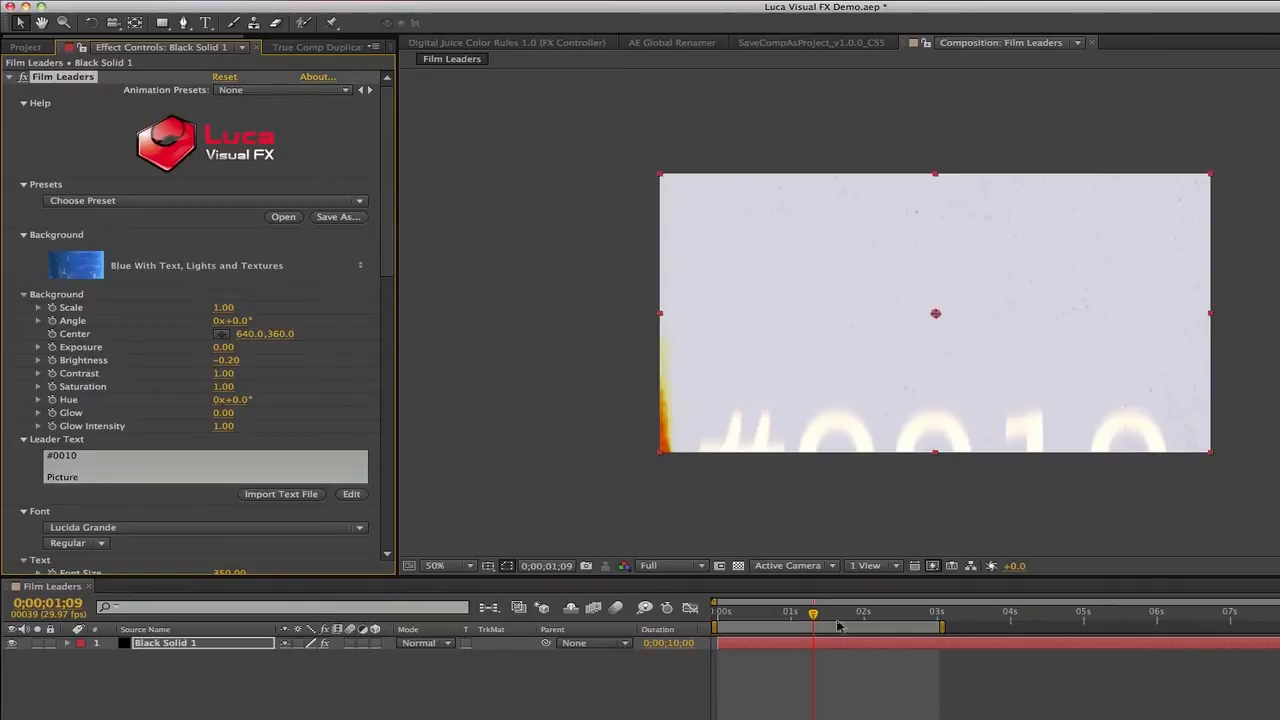
pyautogui.moveTo(226, 309); pyautogui.dragTo(230, 309)
pyautogui.moveTo(238, 322); pyautogui.dragTo(246, 402)
pyautogui.click(225, 413)
pyautogui.write('3')
pyautogui.press('Return')
# Step: Replace the leader text with "NLE_Ninja", a blank line and "Luca Visual FX"
pyautogui.scroll(-2, 238, 380)
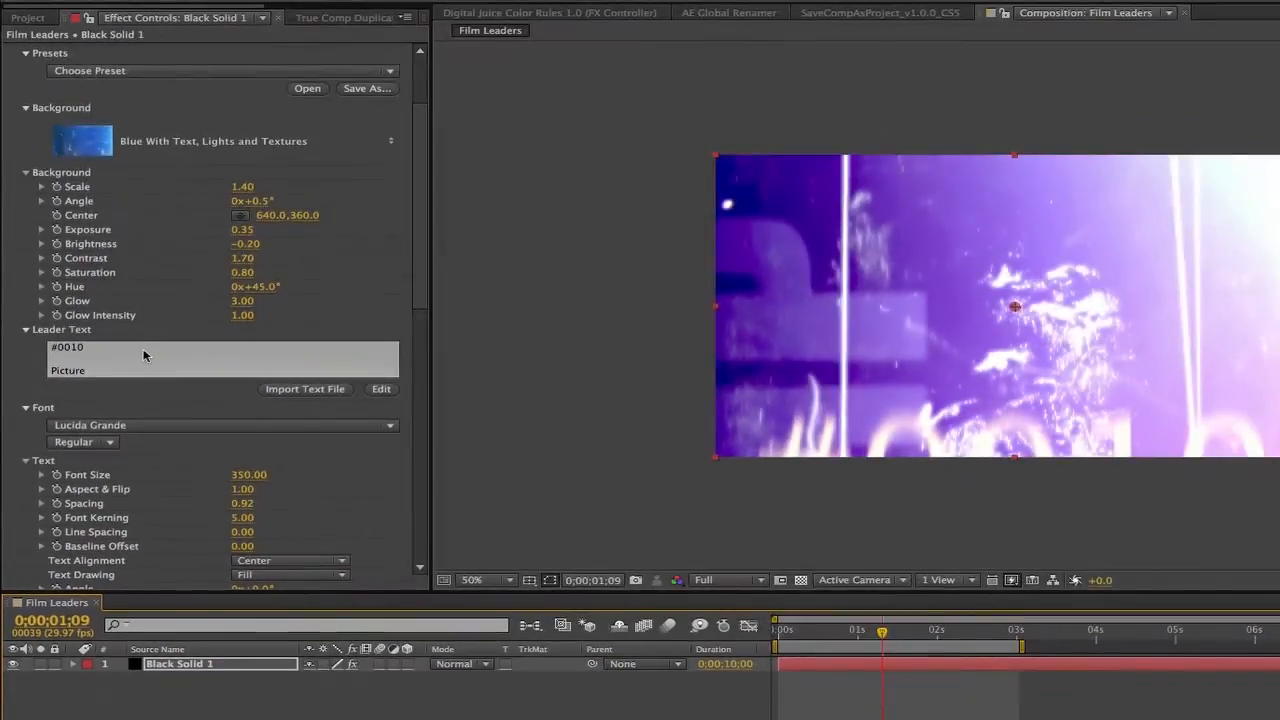
pyautogui.click(628, 254)
pyautogui.hotkey('ctrl', 'a')
pyautogui.write('NLE_Ninja')
pyautogui.press('Return')
pyautogui.press('Return')
pyautogui.write('Luca Visual FX')
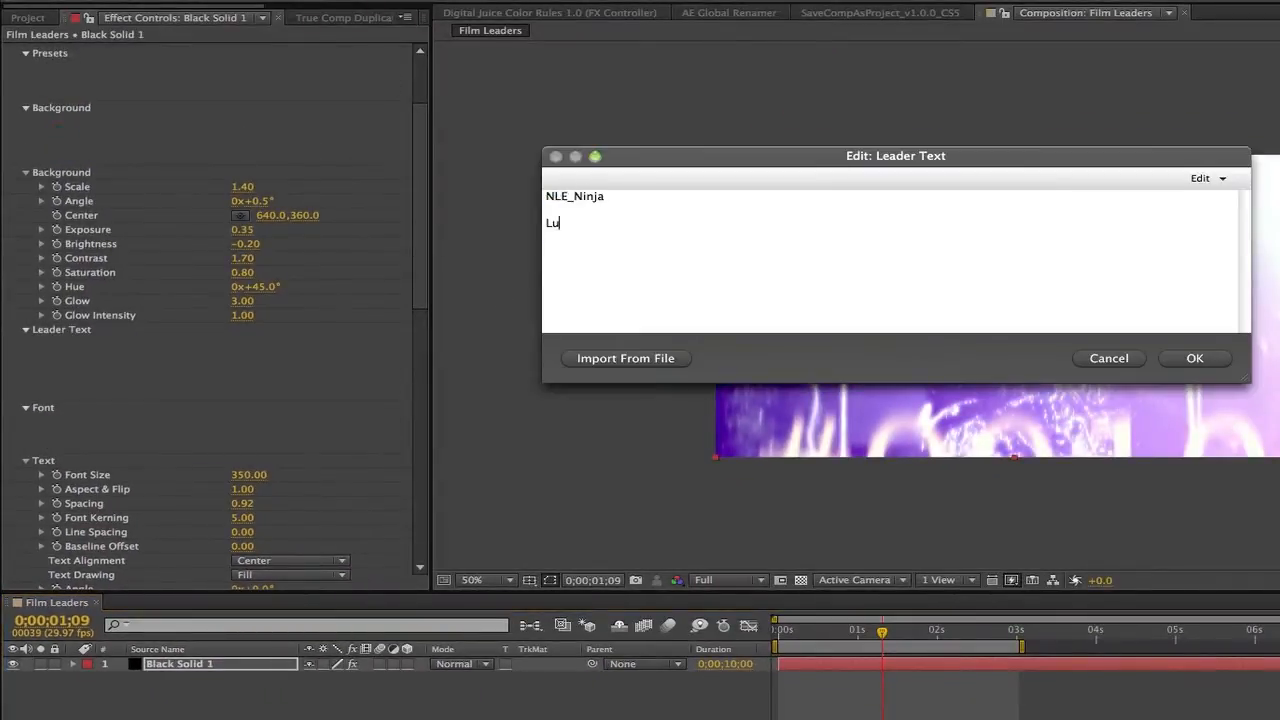
pyautogui.click(1193, 358)
# Step: Set the leader text's font size to 150 and spacing to 0.75, moving the current time to 0;00;01;11
pyautogui.moveTo(882, 632); pyautogui.dragTo(895, 632)
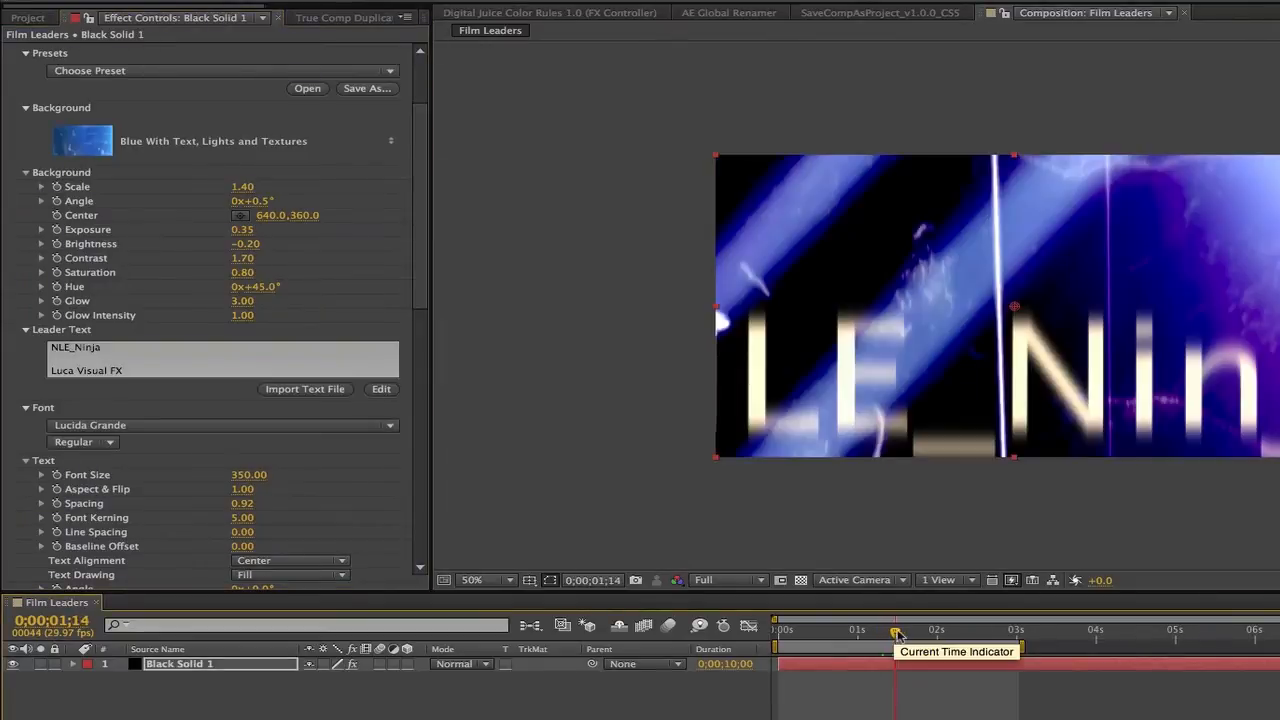
pyautogui.click(249, 475)
pyautogui.write('150')
pyautogui.press('Return')
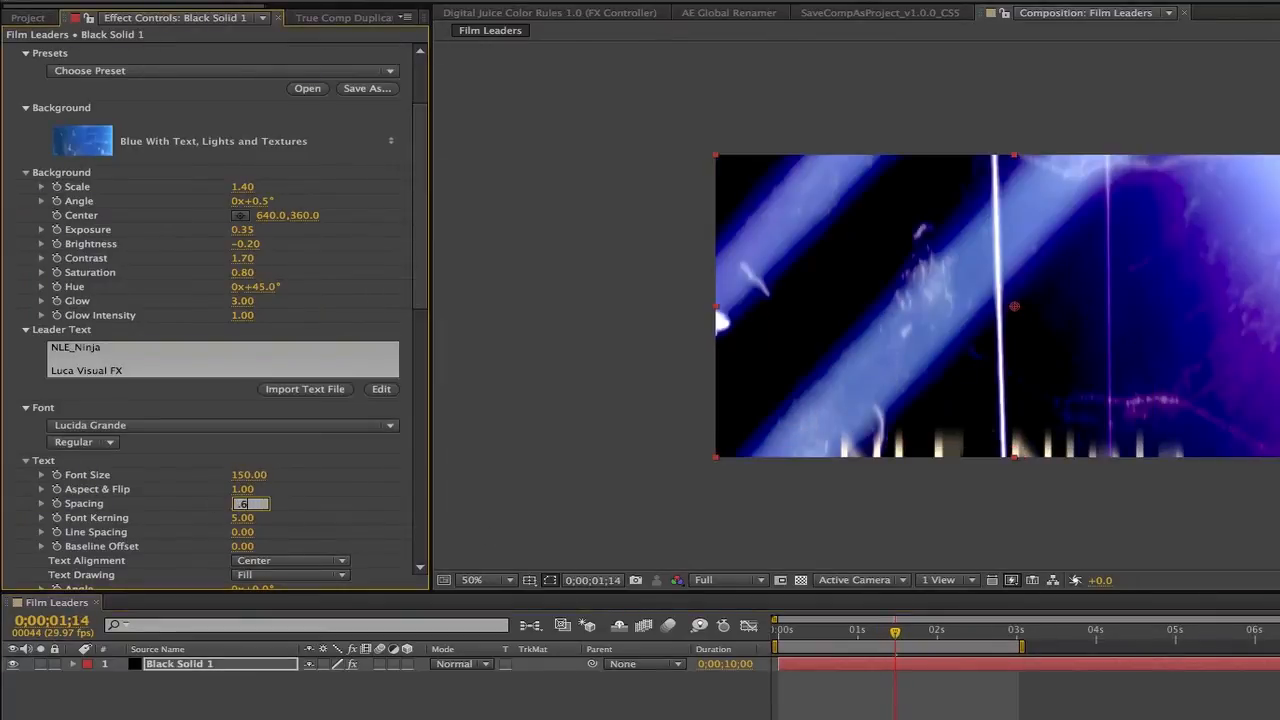
pyautogui.press('pageup')
pyautogui.press('pageup')
pyautogui.press('pageup')
pyautogui.click(242, 503)
pyautogui.write('.75')
pyautogui.press('Return')
# Step: Set the leader text color to light orange and the text background color to gray
pyautogui.scroll(-3, 392, 498)
pyautogui.click(240, 490)
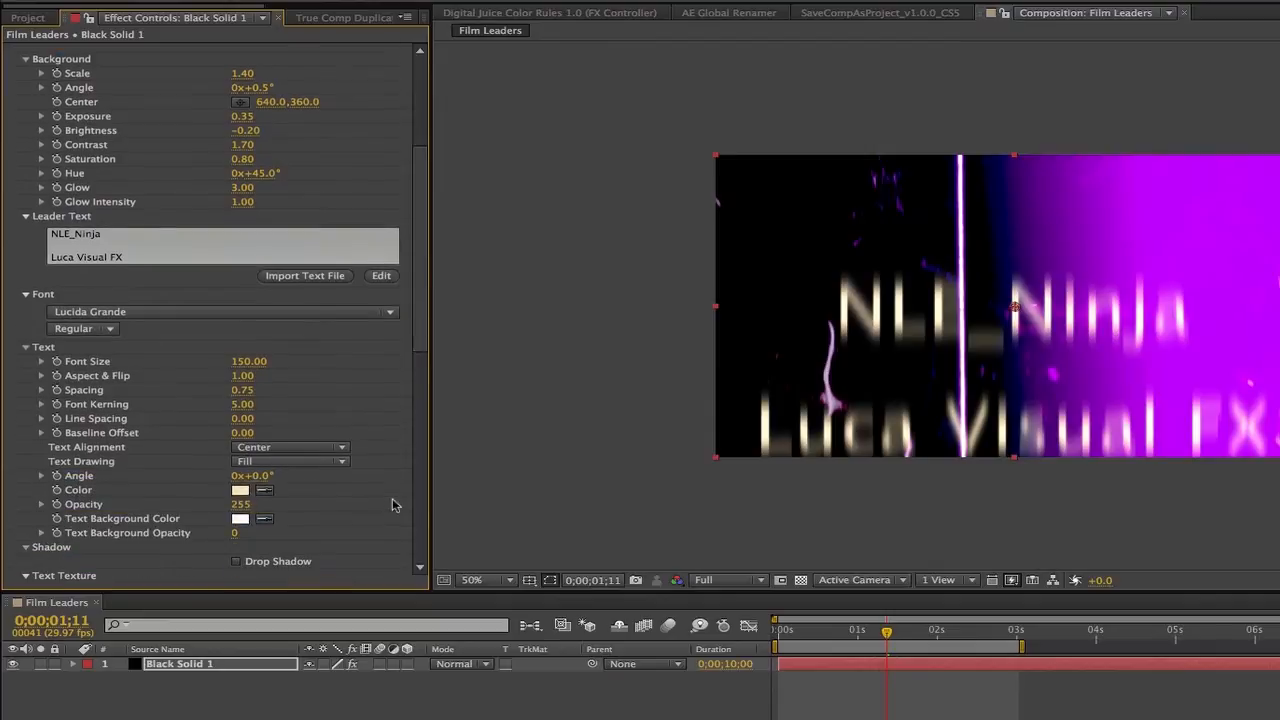
pyautogui.press('Escape')
pyautogui.click(240, 518)
pyautogui.press('Return')
# Step: Enable the text's drop shadow with a shadow offset of X 6 and Y 12
pyautogui.scroll(-3, 363, 495)
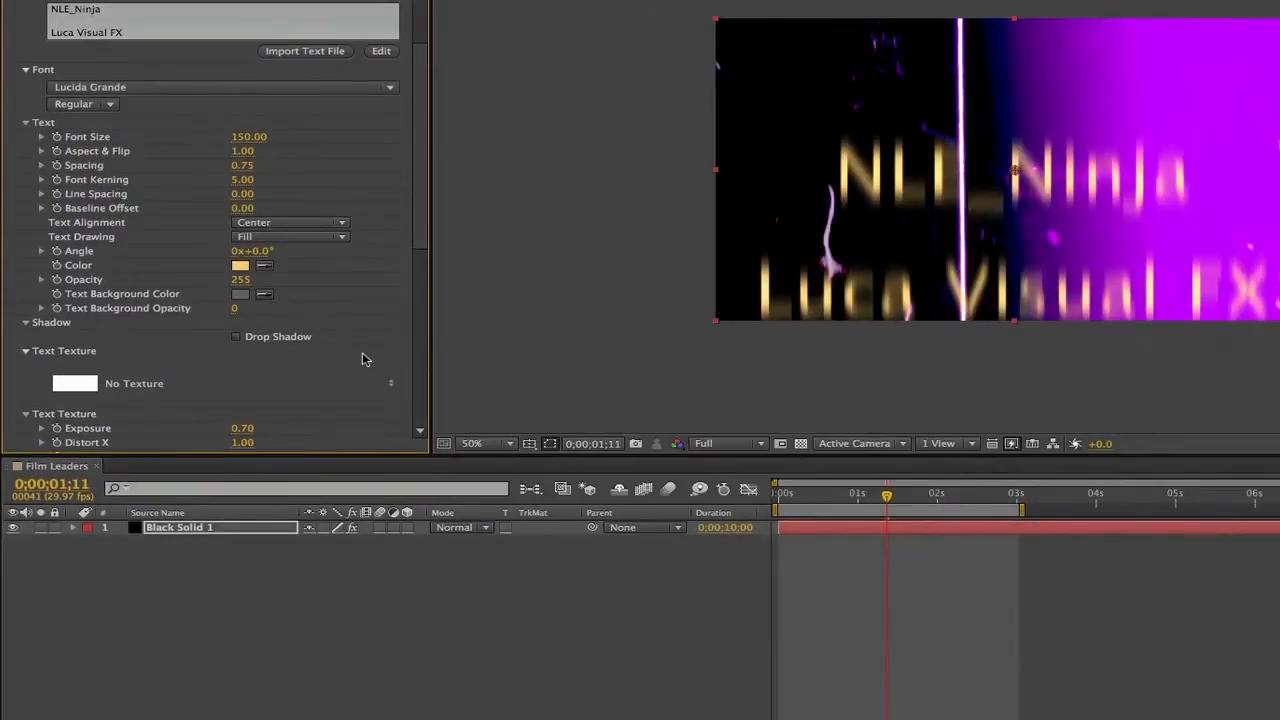
pyautogui.click(236, 336)
pyautogui.click(243, 350)
pyautogui.press('Tab')
pyautogui.write('12')
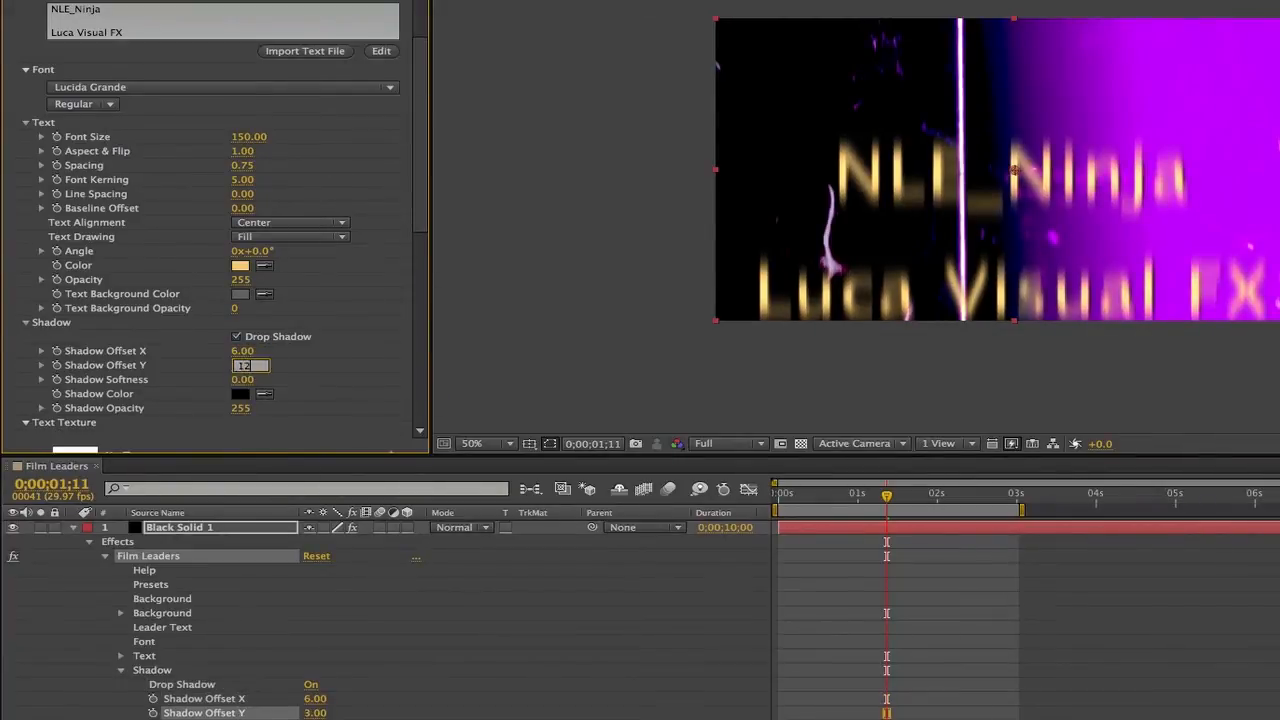
pyautogui.press('Return')
# Step: Set the drop shadow's color to light blue and its softness to 2.00
pyautogui.scroll(-1, 240, 380)
pyautogui.click(240, 368)
pyautogui.click(626, 421)
pyautogui.click(860, 419)
pyautogui.click(240, 368)
pyautogui.click(710, 505)
pyautogui.click(611, 442)
pyautogui.click(860, 419)
pyautogui.scroll(-1, 336, 346)
pyautogui.moveTo(242, 342); pyautogui.dragTo(323, 349)
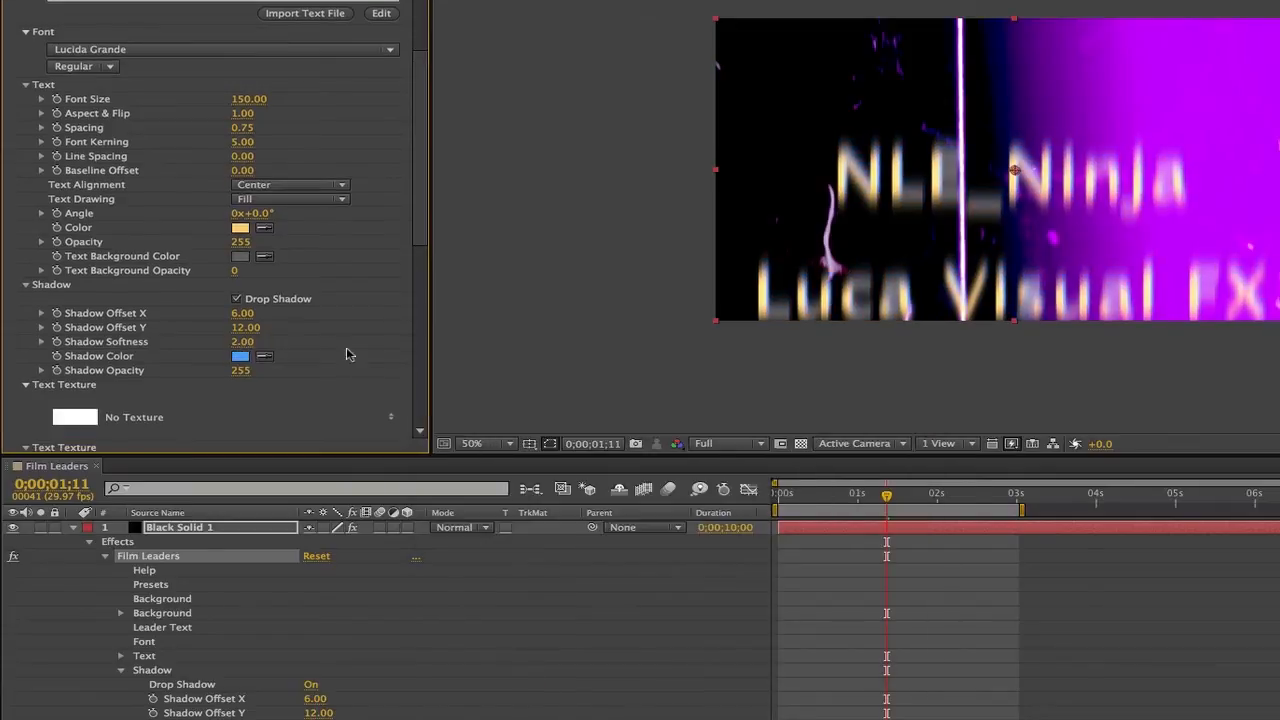
# Step: Step back one frame and try the Child Drawing texture and another texture on the leader text
pyautogui.scroll(-6, 317, 300)
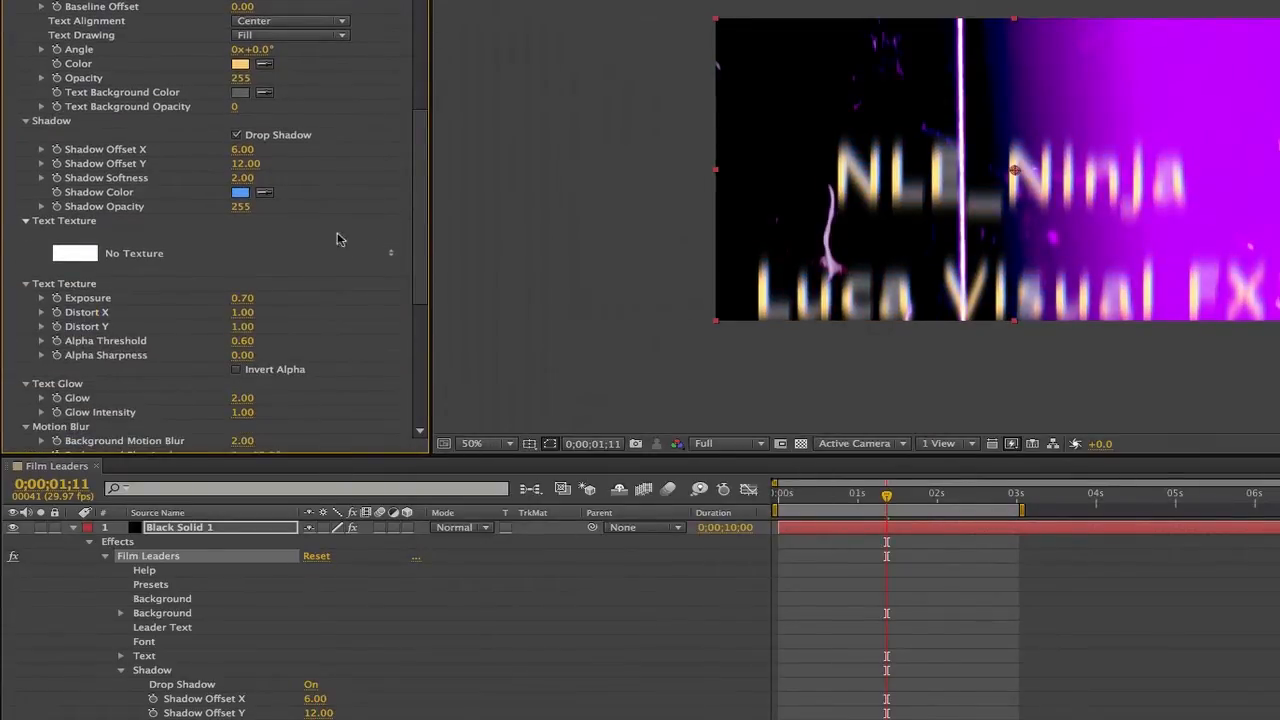
pyautogui.press('pageup')
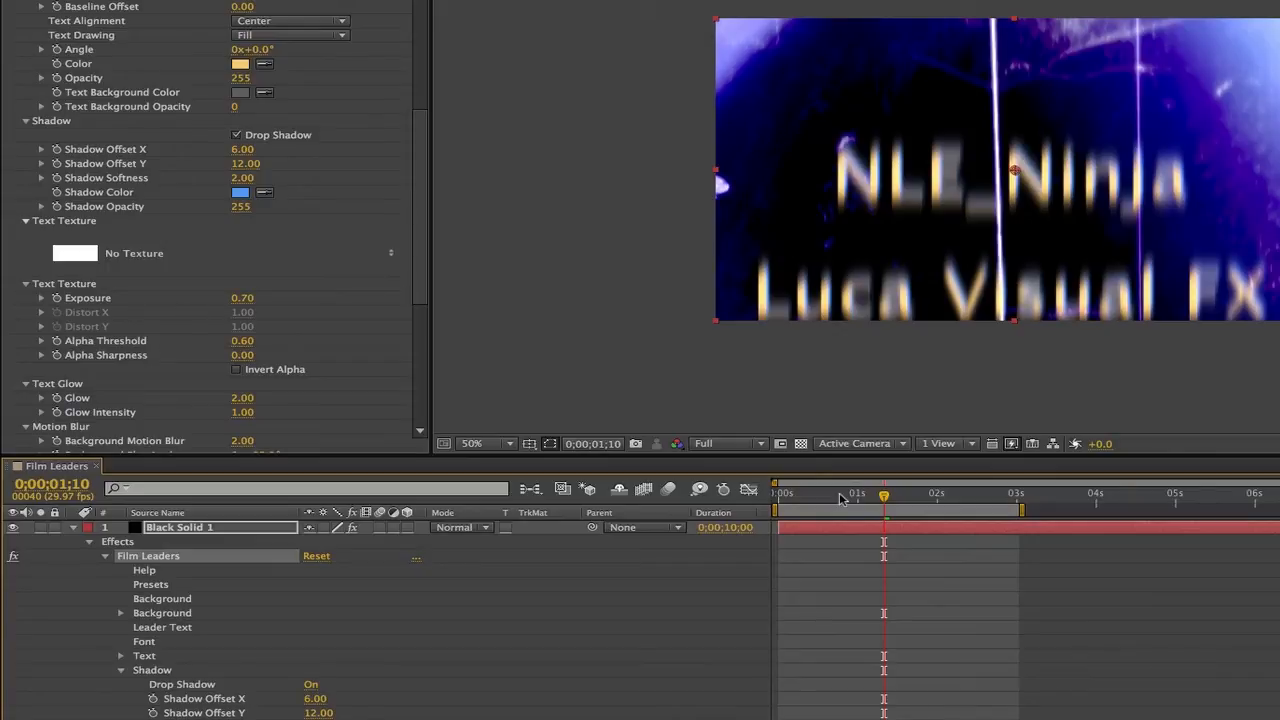
pyautogui.click(200, 253)
pyautogui.click(220, 166)
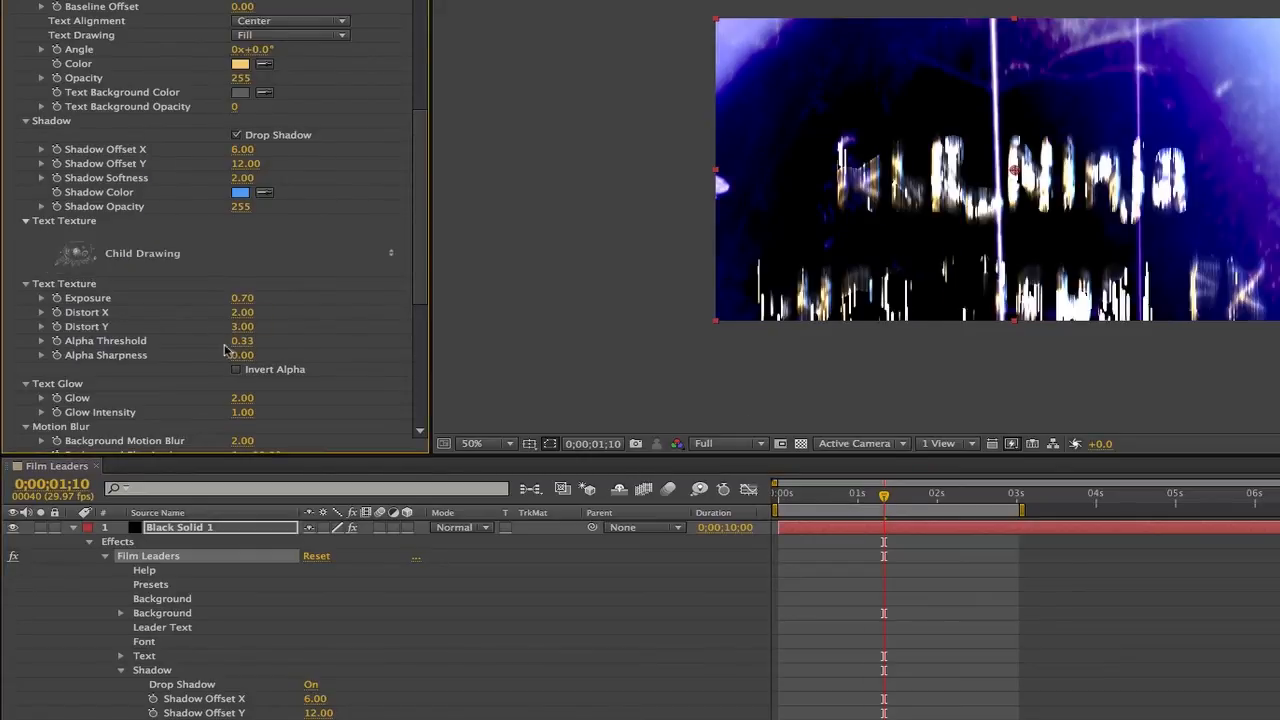
pyautogui.click(235, 253)
pyautogui.click(235, 68)
# Step: Apply the Papyrus text texture with exposure 1.00, distort X 1.77, distort Y 5.00 and alpha threshold 0.69
pyautogui.click(230, 253)
pyautogui.click(245, 493)
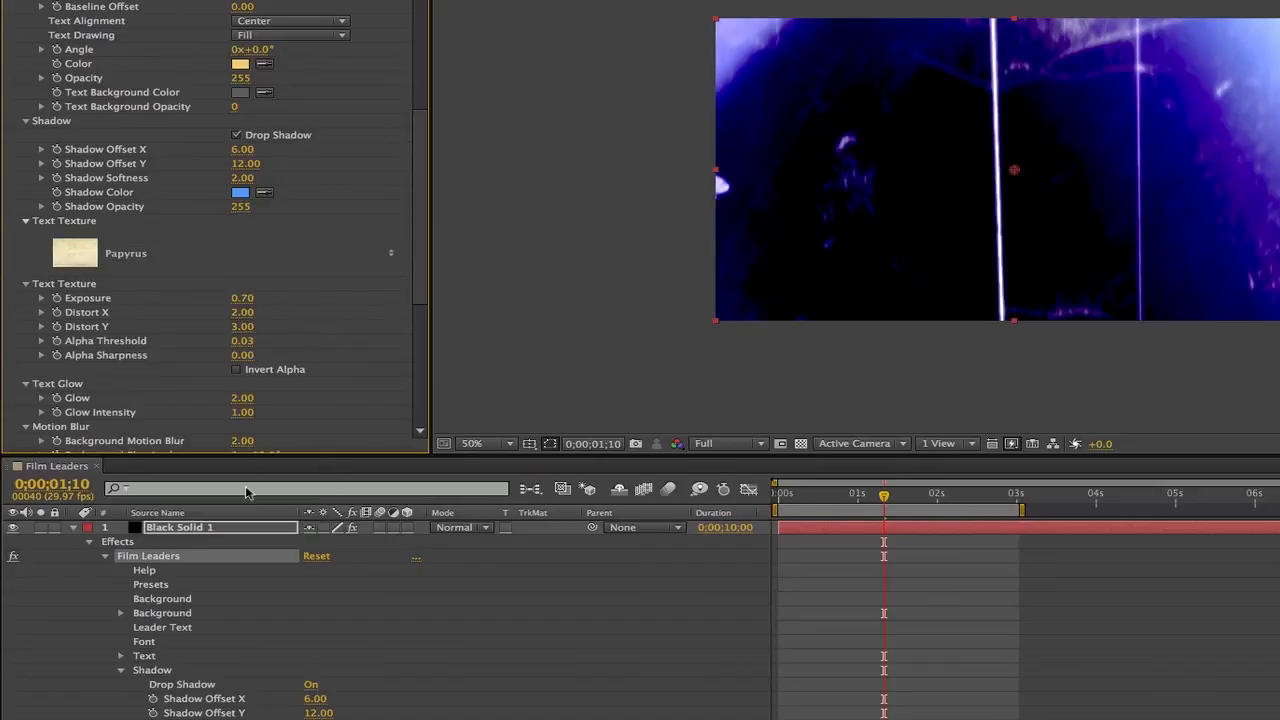
pyautogui.moveTo(243, 305); pyautogui.dragTo(255, 347)
# Step: Set the text glow to 60 and its glow intensity to 1.50
pyautogui.scroll(-5, 343, 354)
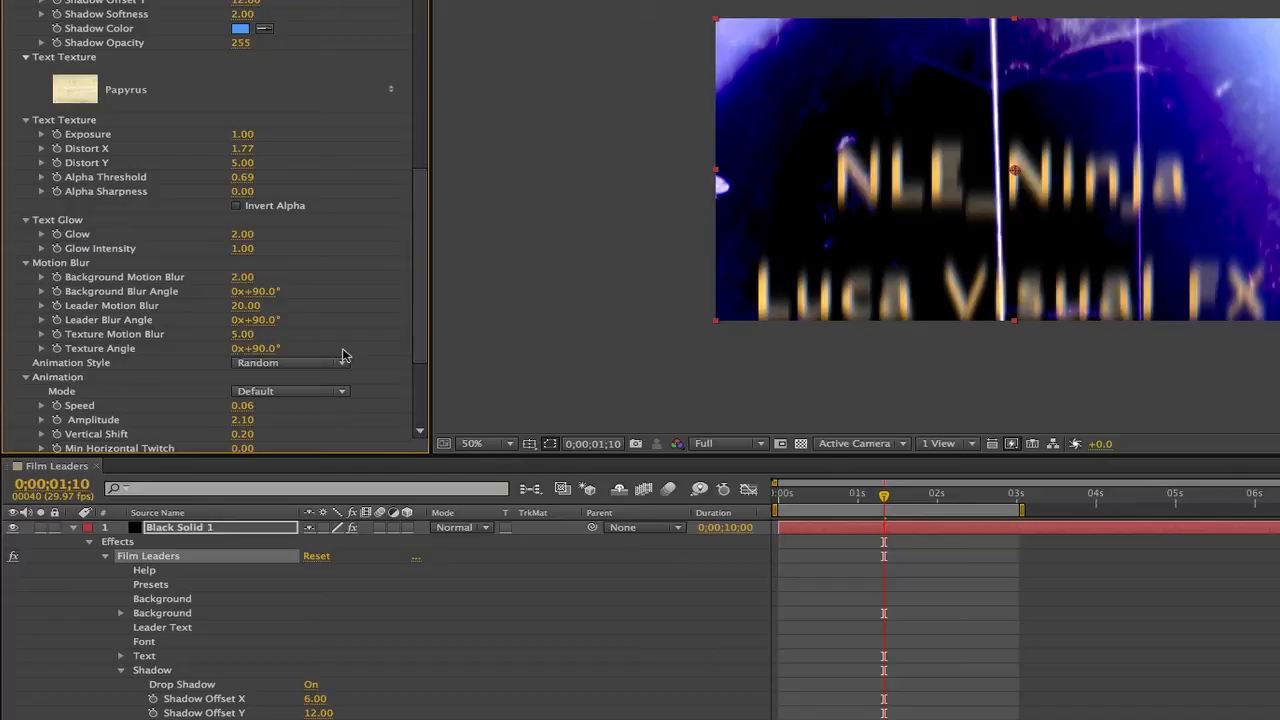
pyautogui.moveTo(242, 234)
pyautogui.mouseDown()
pyautogui.moveTo(262, 234)
pyautogui.moveTo(248, 250)
pyautogui.mouseUp()
# Step: Set the background motion blur to 10 and the background blur angle to 270°
pyautogui.scroll(-1, 315, 251)
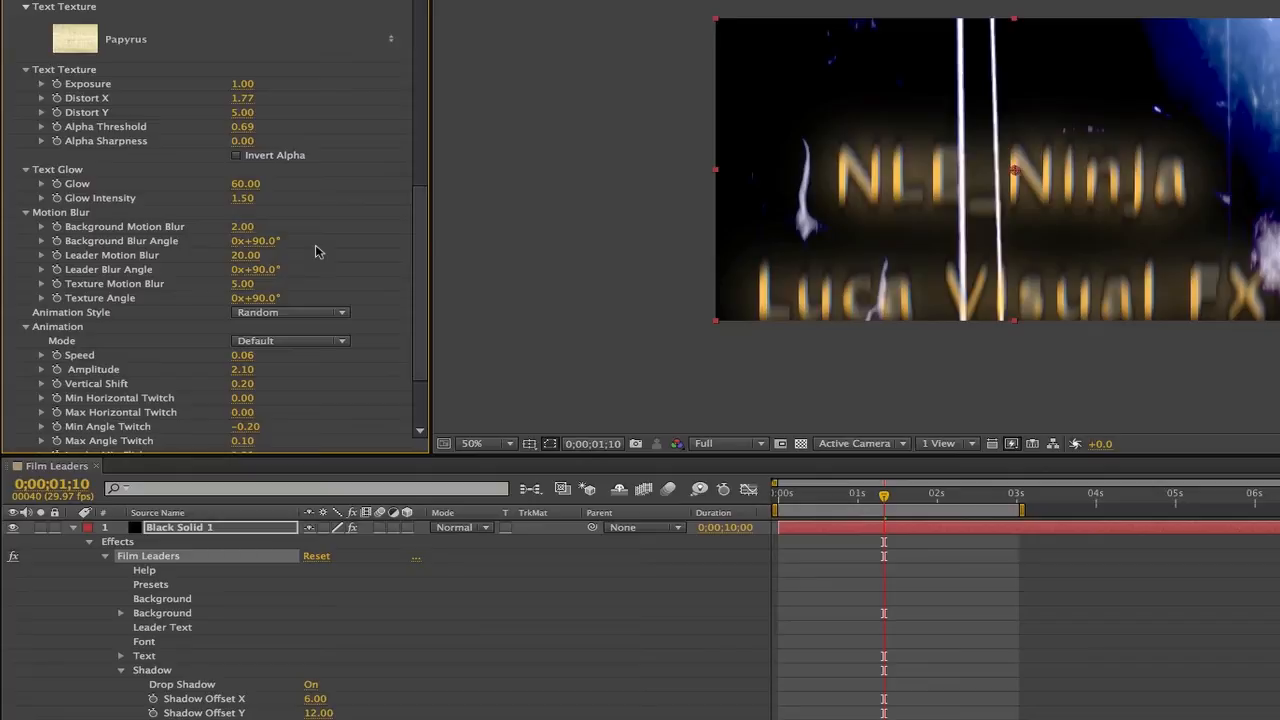
pyautogui.click(241, 227)
pyautogui.write('10')
pyautogui.press('Return')
pyautogui.click(267, 242)
pyautogui.write('270')
pyautogui.press('Return')
# Step: Set the leader motion blur to 11 and the texture motion blur to 8
pyautogui.click(239, 257)
pyautogui.write('11')
pyautogui.press('Return')
pyautogui.click(242, 284)
pyautogui.write('8')
pyautogui.press('Return')
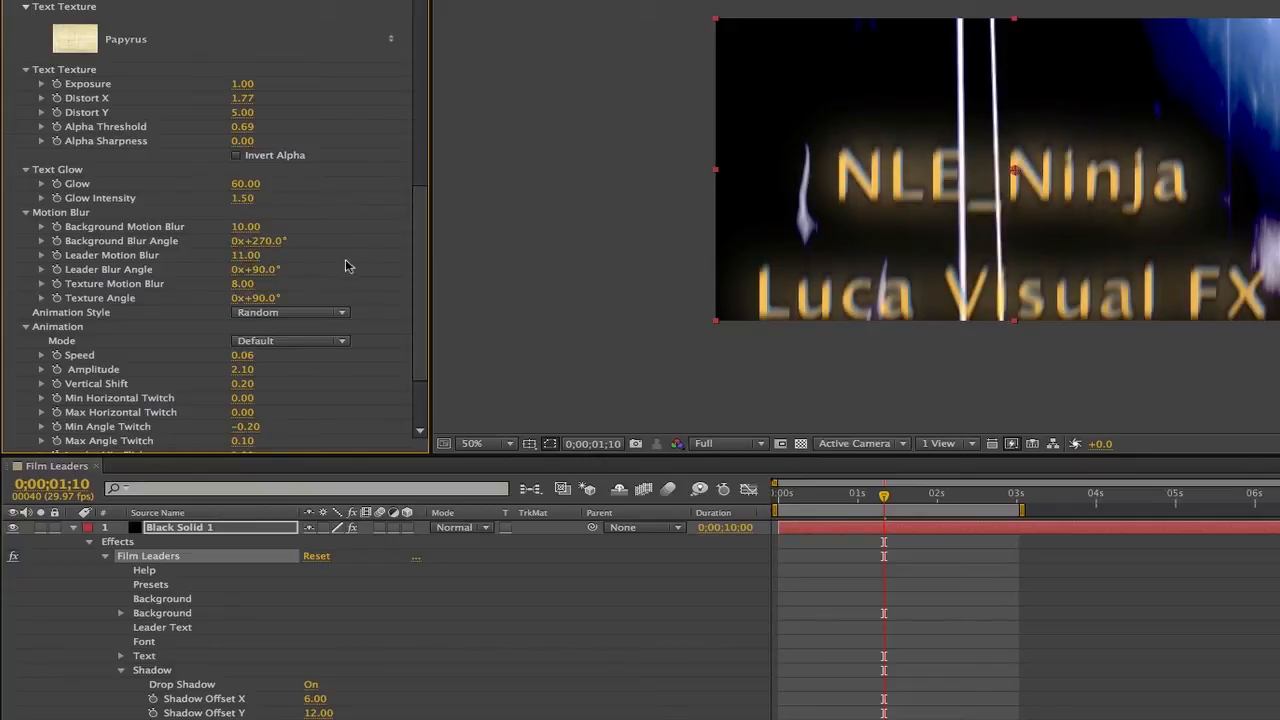
# Step: Review the animation settings and run a RAM preview of the film leader
pyautogui.scroll(-3, 350, 268)
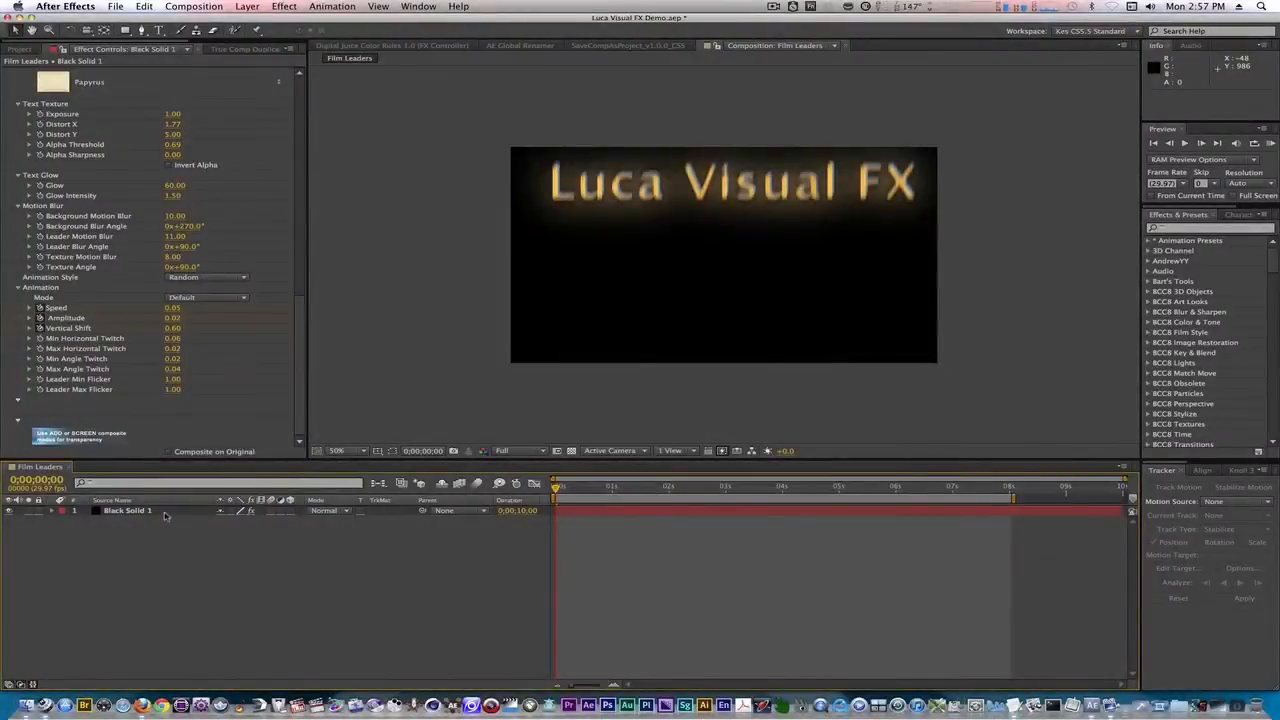
pyautogui.press('KP_0')
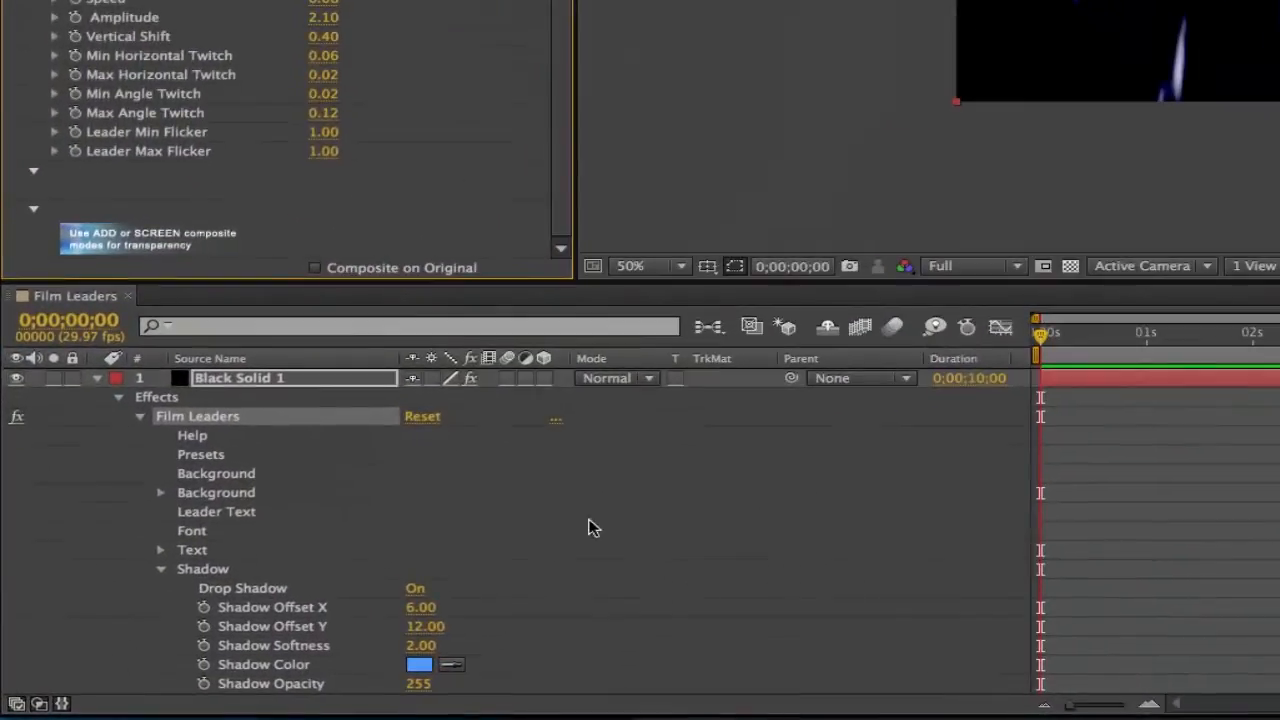
# Step: Try the Add and Screen blending modes on the black solid layer, and restore Normal
pyautogui.click(473, 446)
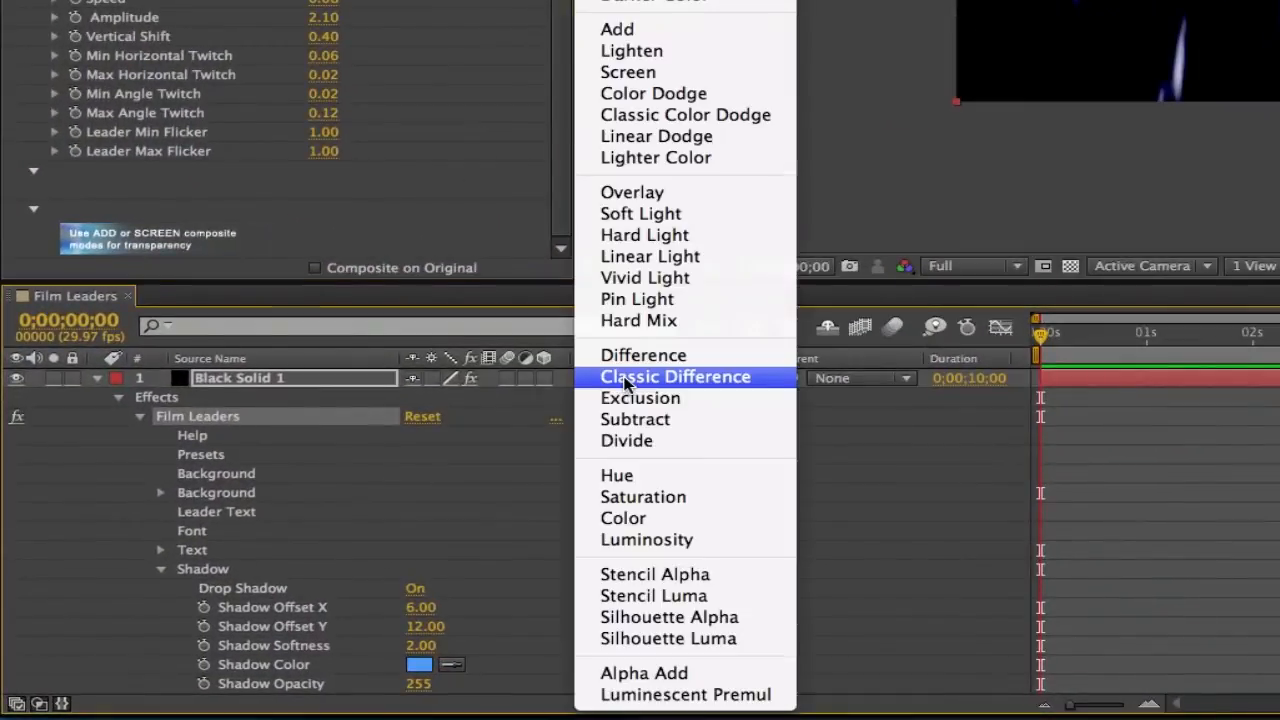
pyautogui.click(604, 29)
pyautogui.click(640, 380)
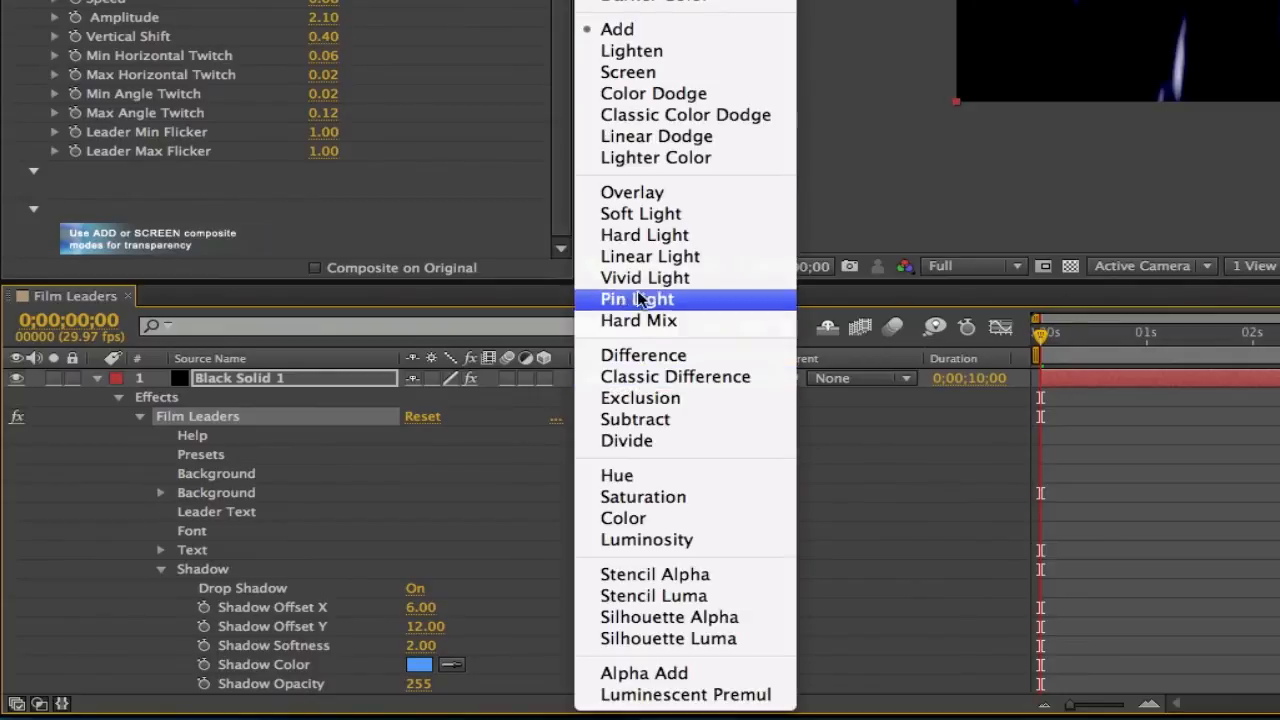
pyautogui.click(636, 72)
pyautogui.click(636, 380)
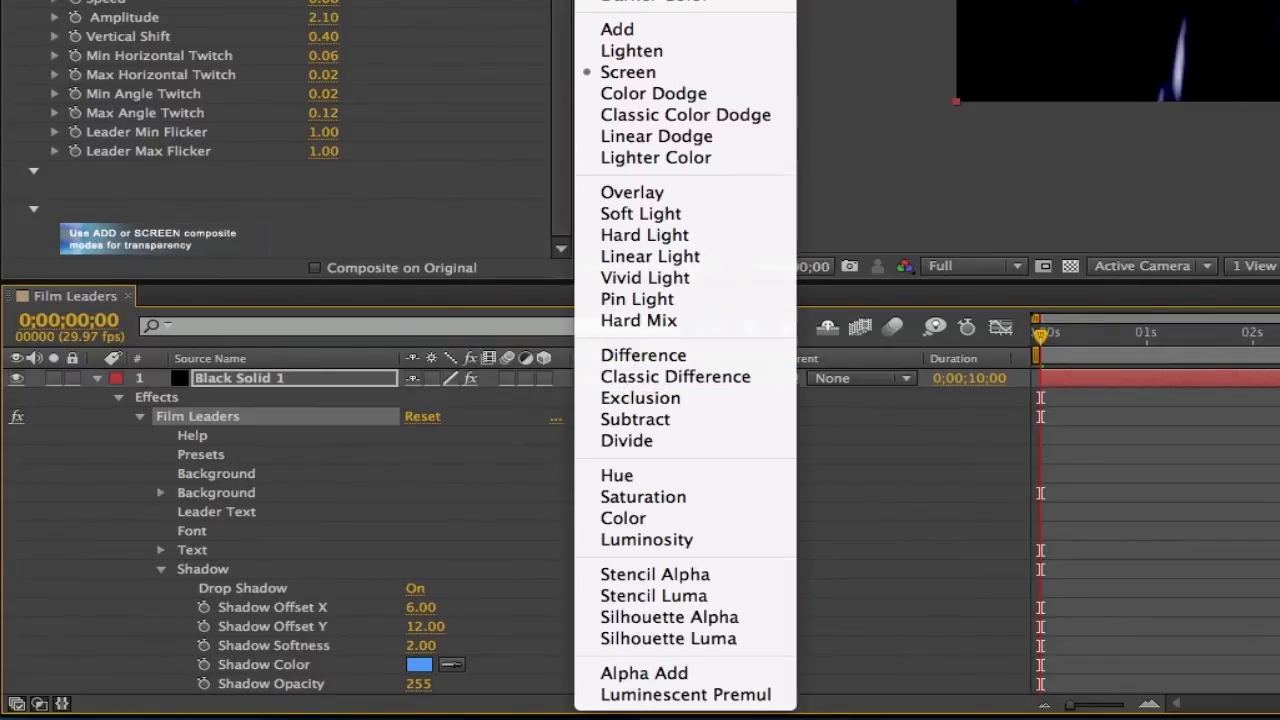
pyautogui.click(620, 0)
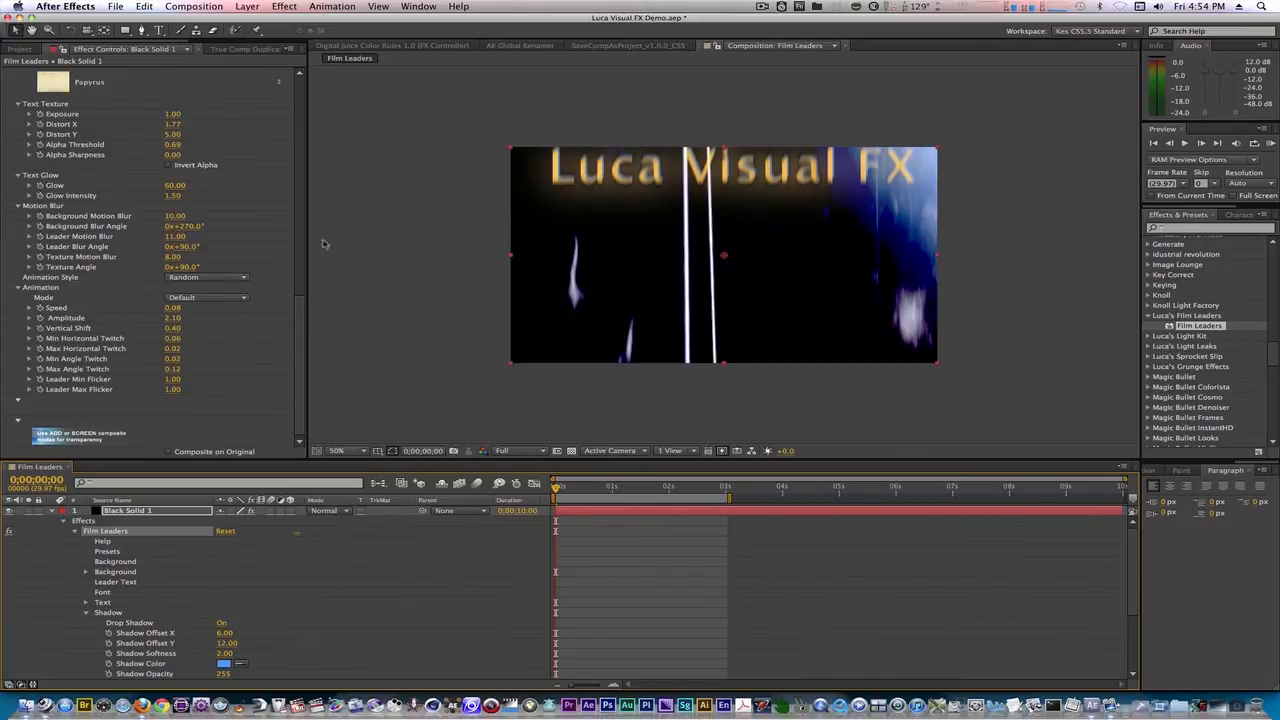
# Step: Save the effect's current parameter values as a preset file in the Presets folder
pyautogui.scroll(10, 150, 250)
pyautogui.click(258, 180)
pyautogui.write('Luca Red')
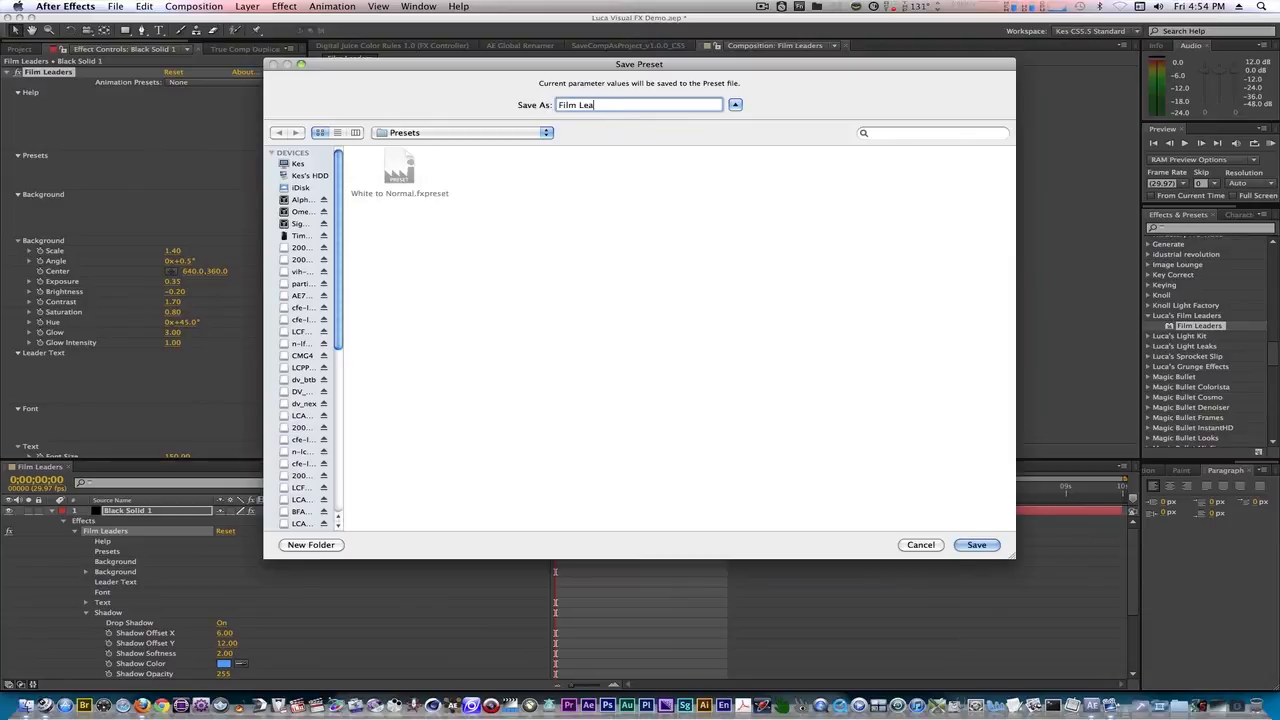
pyautogui.press('Return')
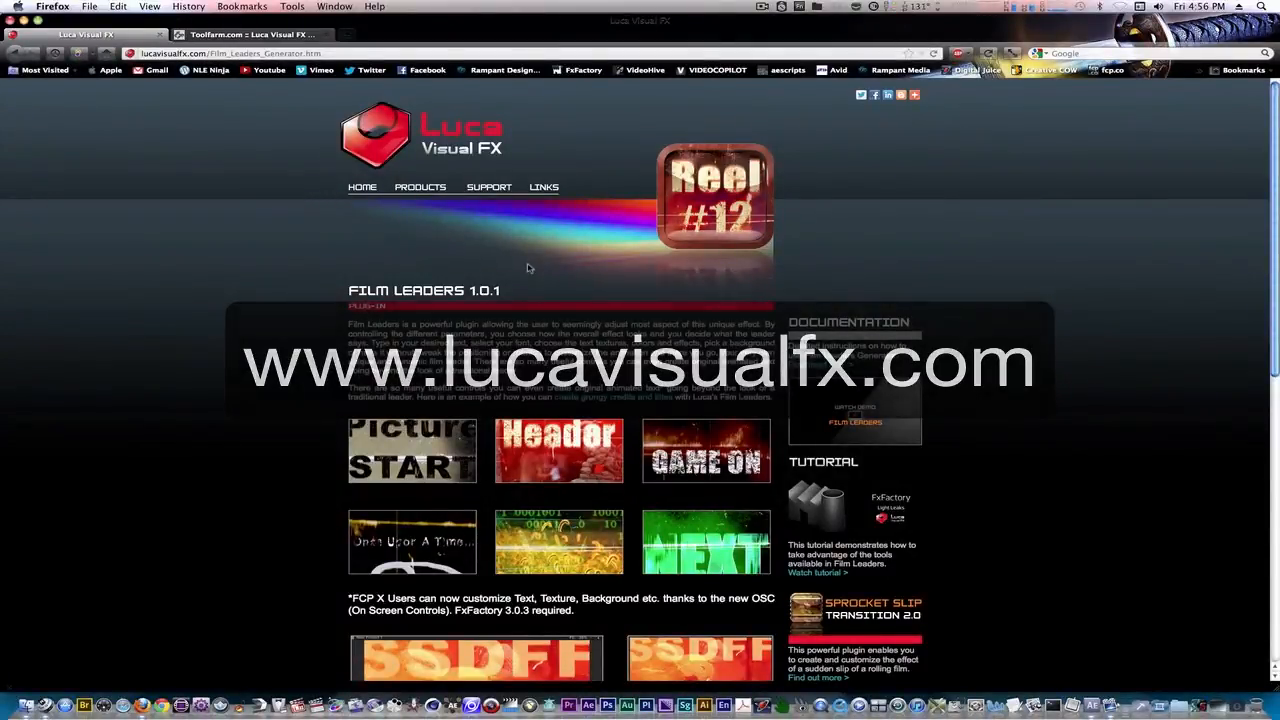
# Step: View the Toolfarm purchase page for the Film Leaders Generator, and return to the Luca Visual FX product page
pyautogui.hotkey('ctrl', 'Tab')
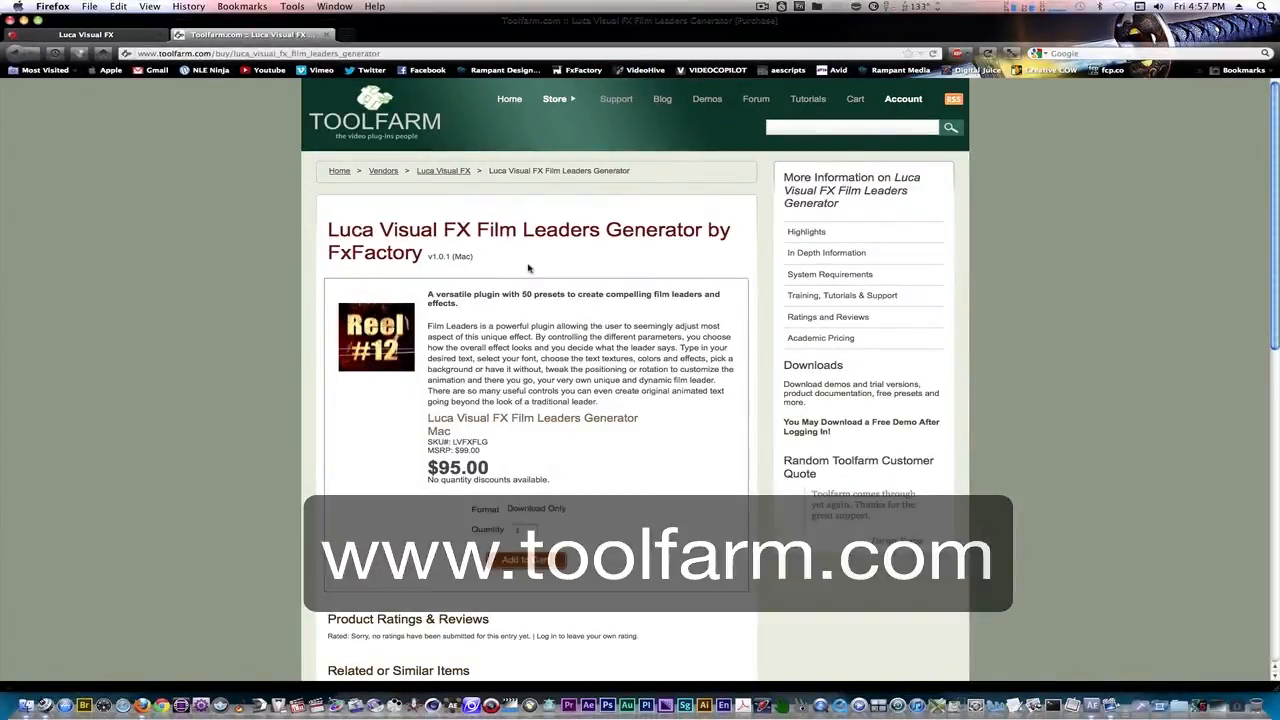
pyautogui.hotkey('ctrl', 'shift', 'Tab')
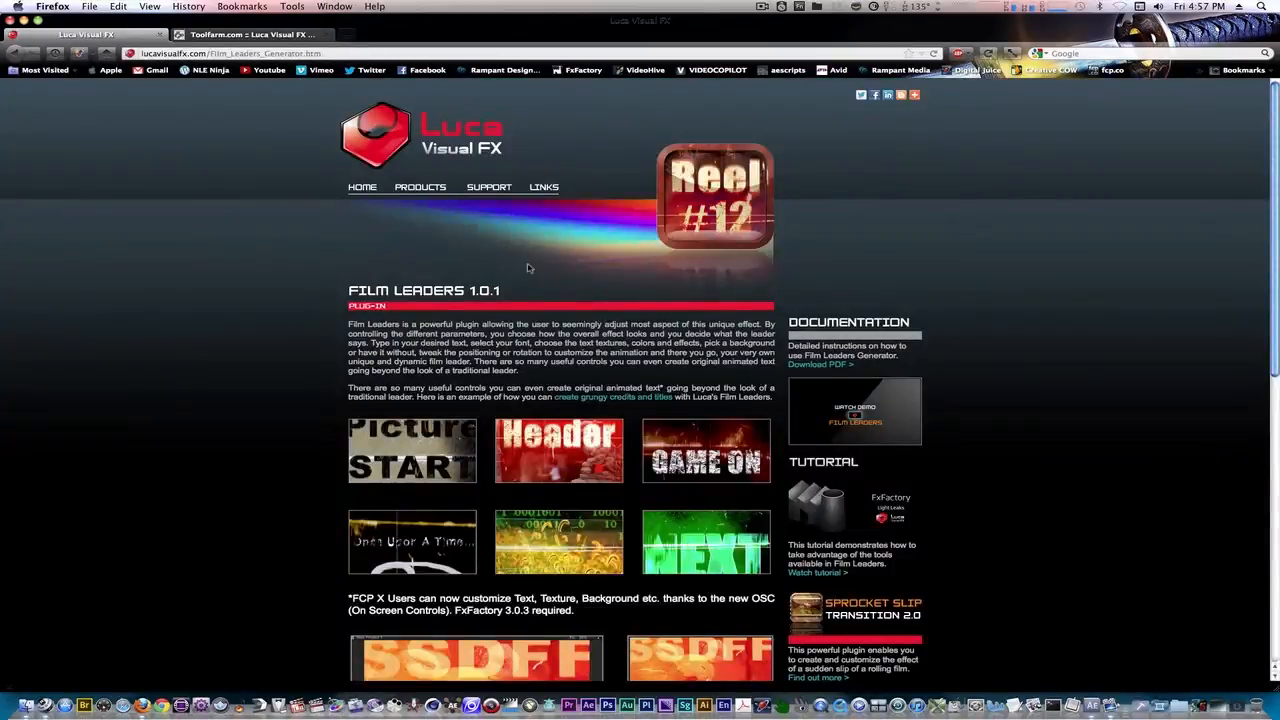